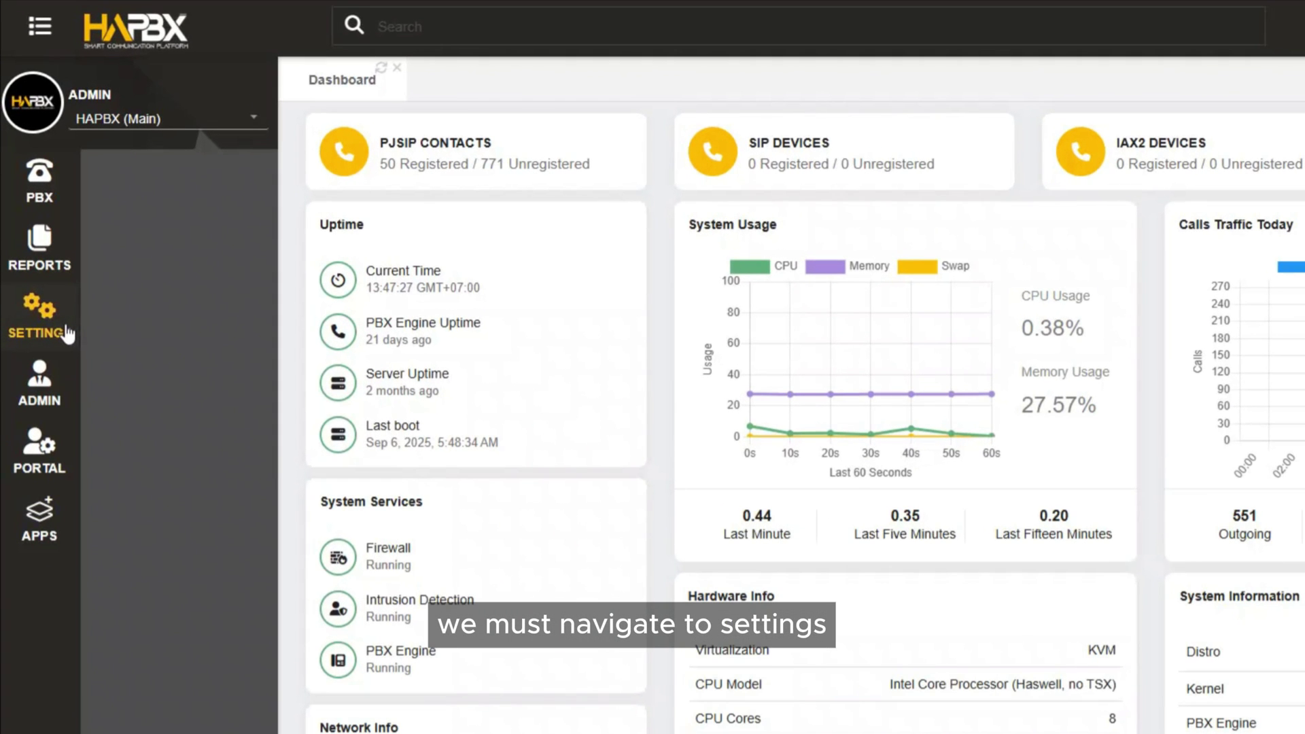
Step: Reach the blank Dial Profiles form under Settings > Technology Settings
click(65, 321)
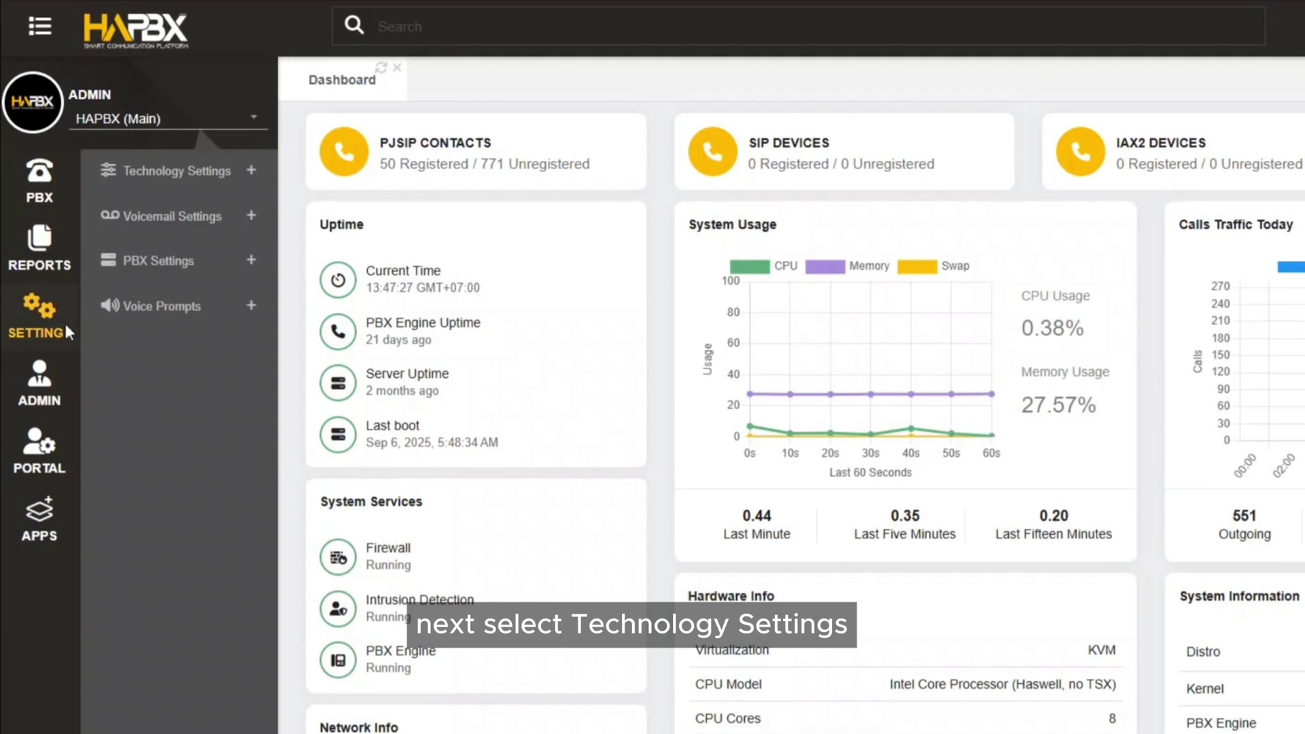
click(173, 174)
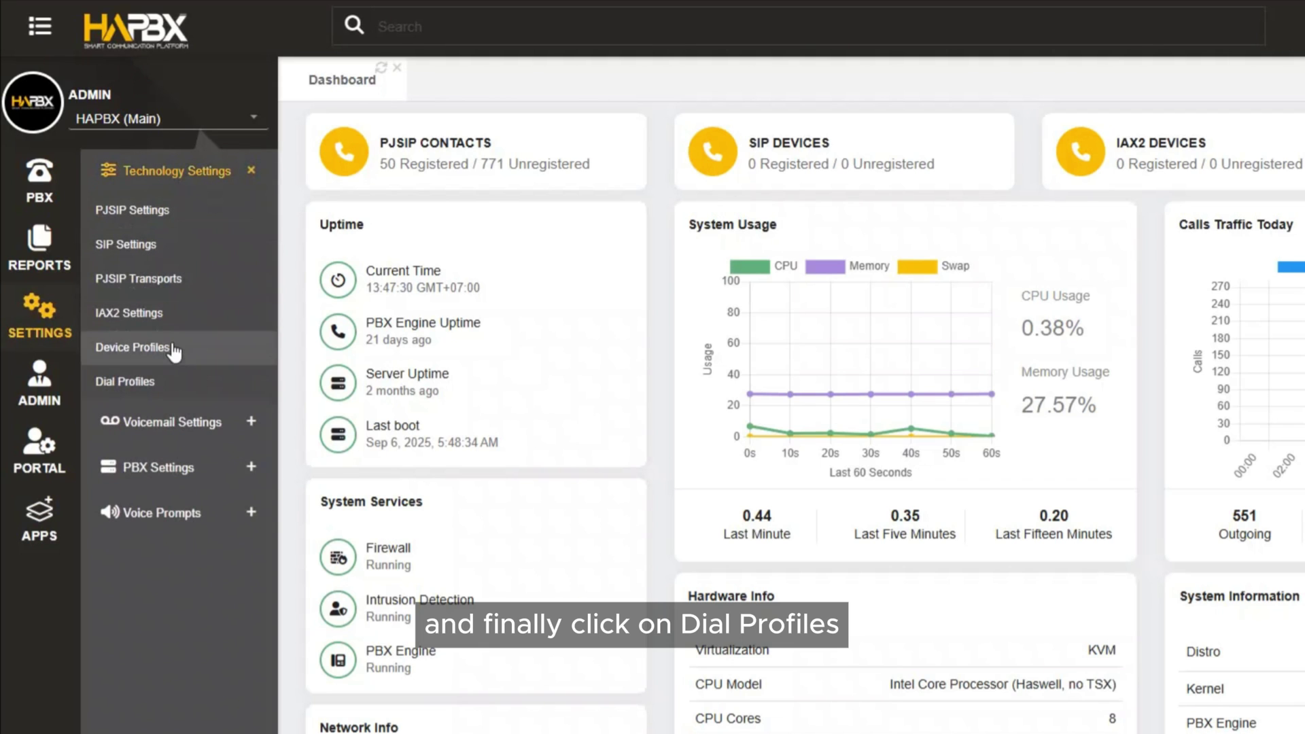
click(124, 382)
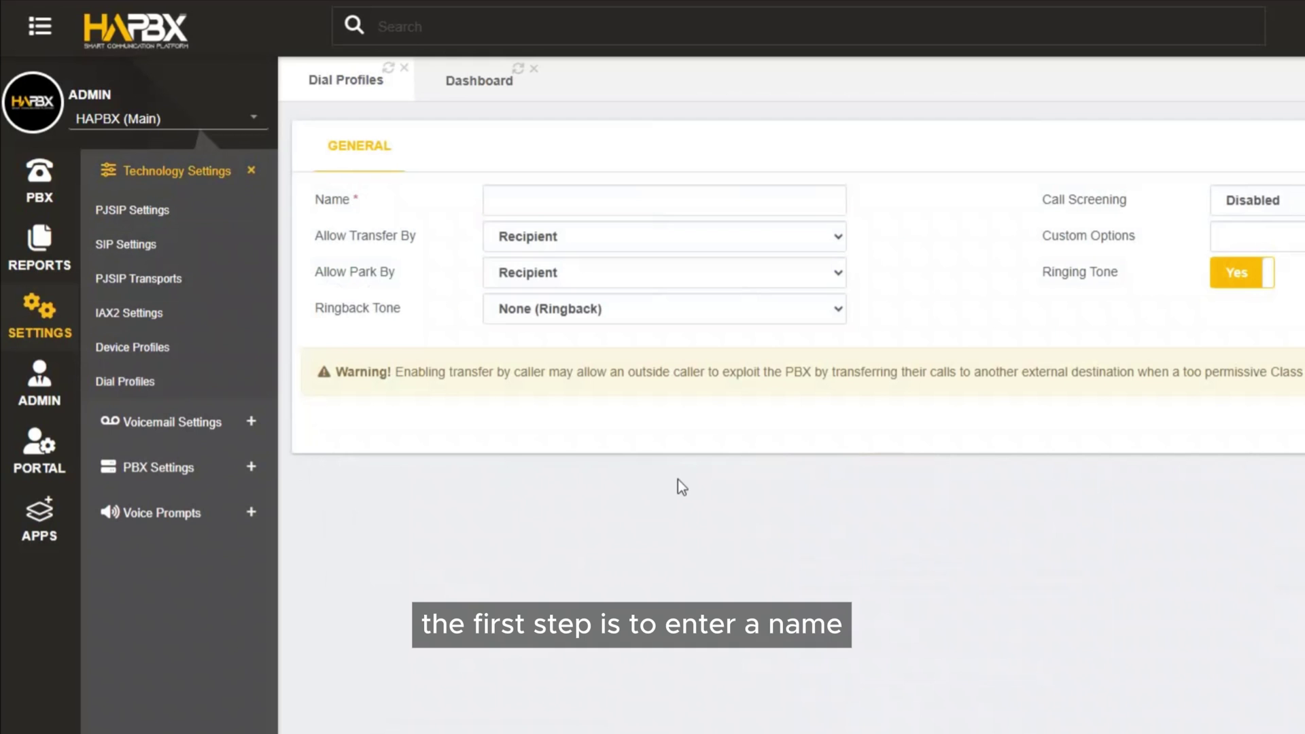
Step: Name the new dial profile 'My Dial Profiles'
click(579, 202)
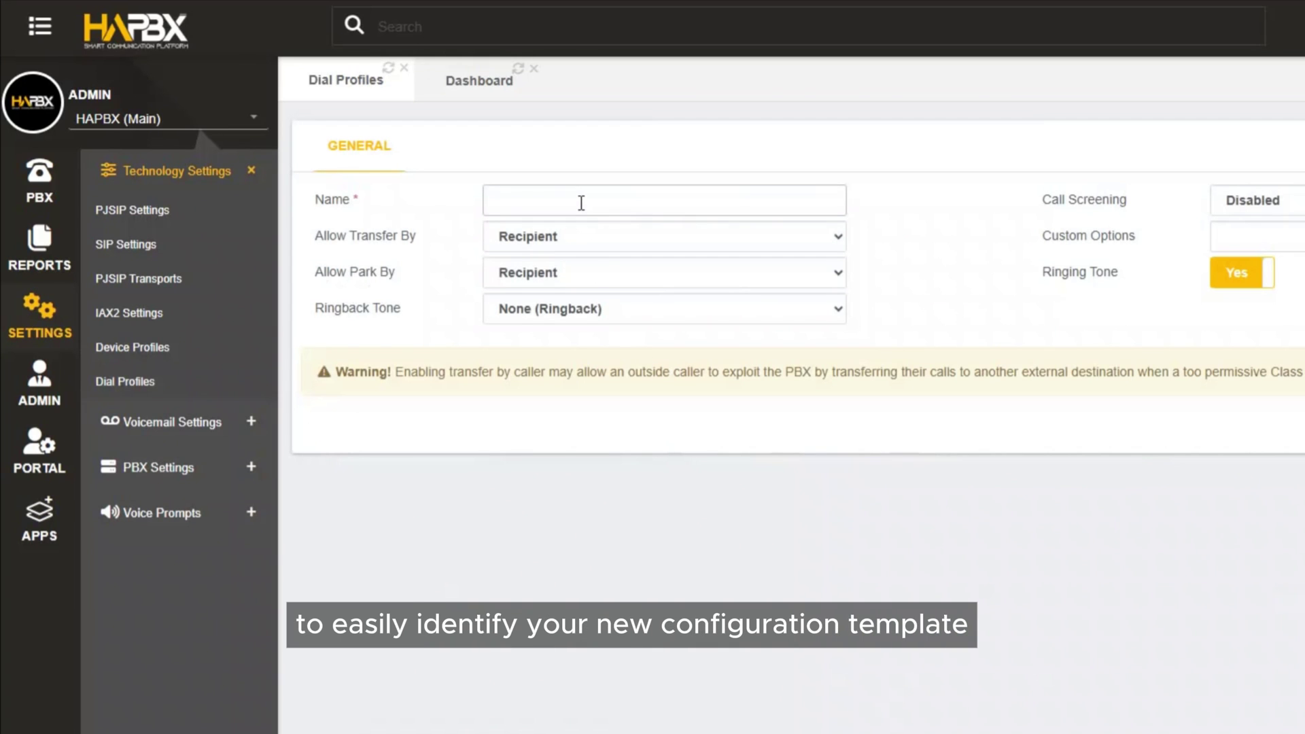
text(My)
text( Dial )
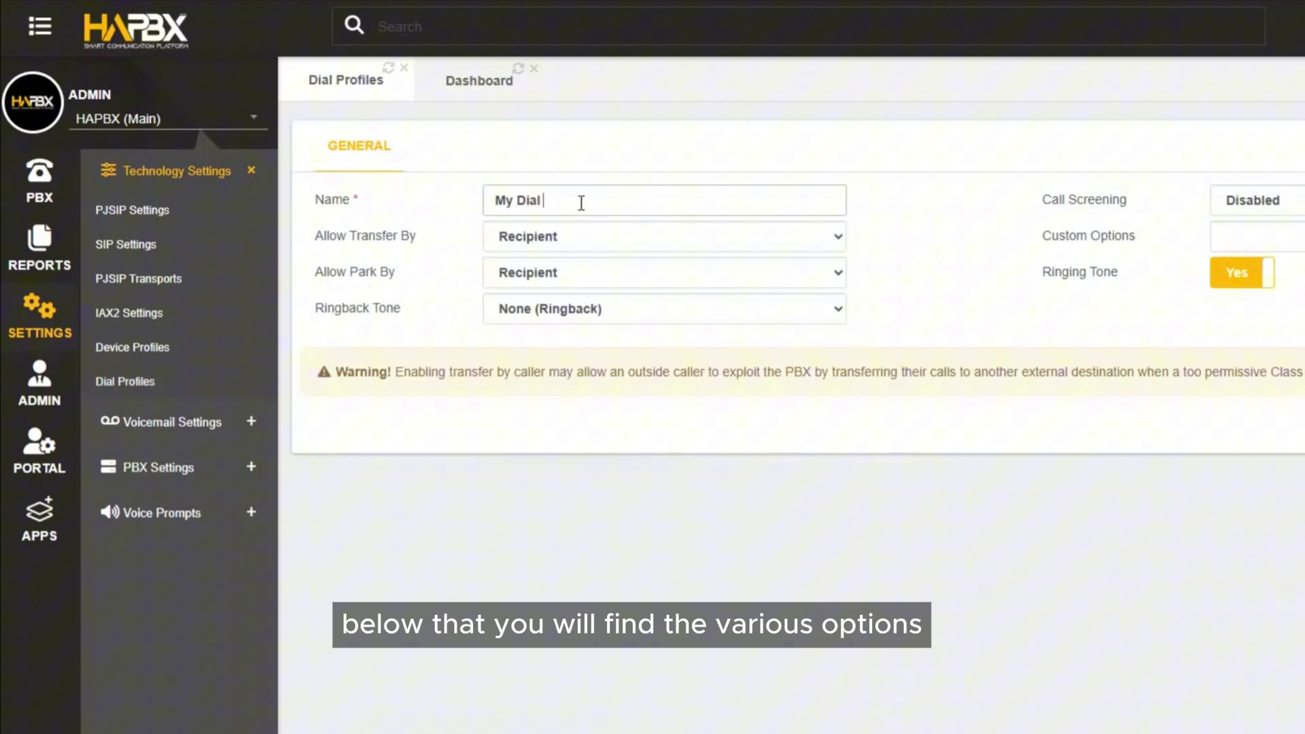
text( Pro)
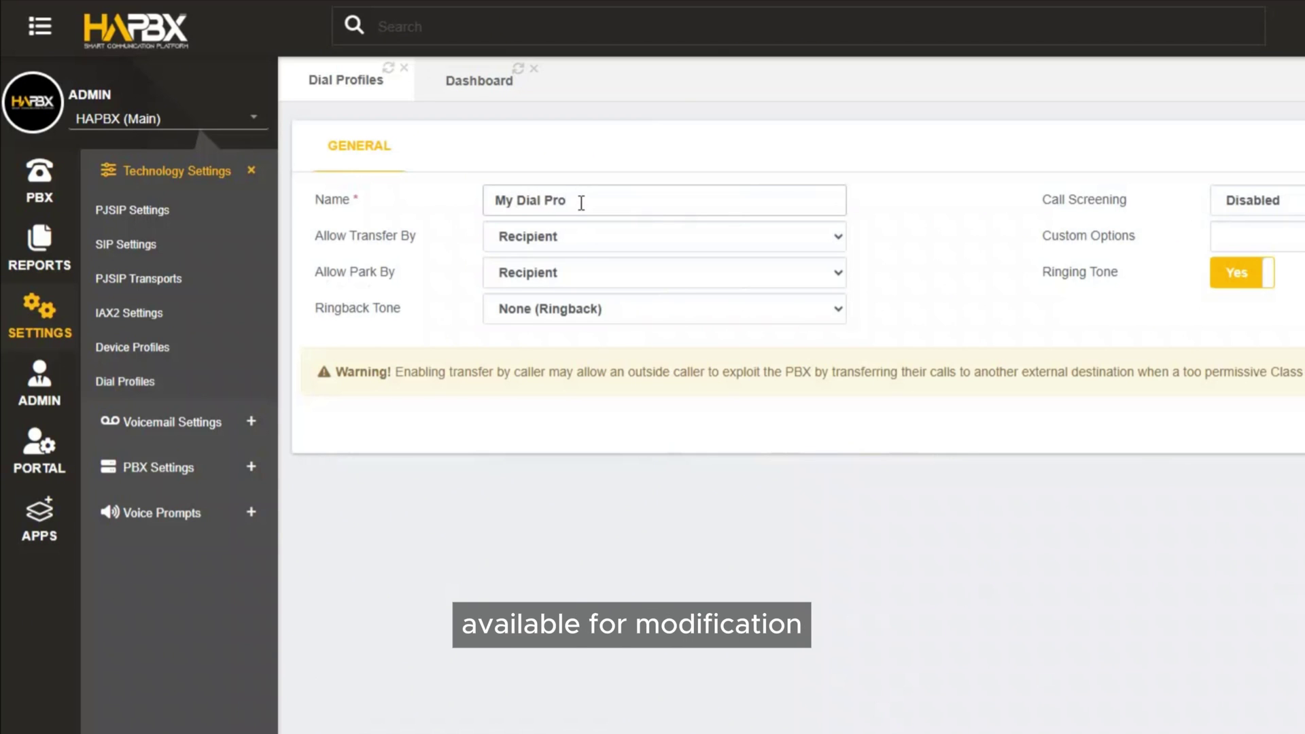
text(file)
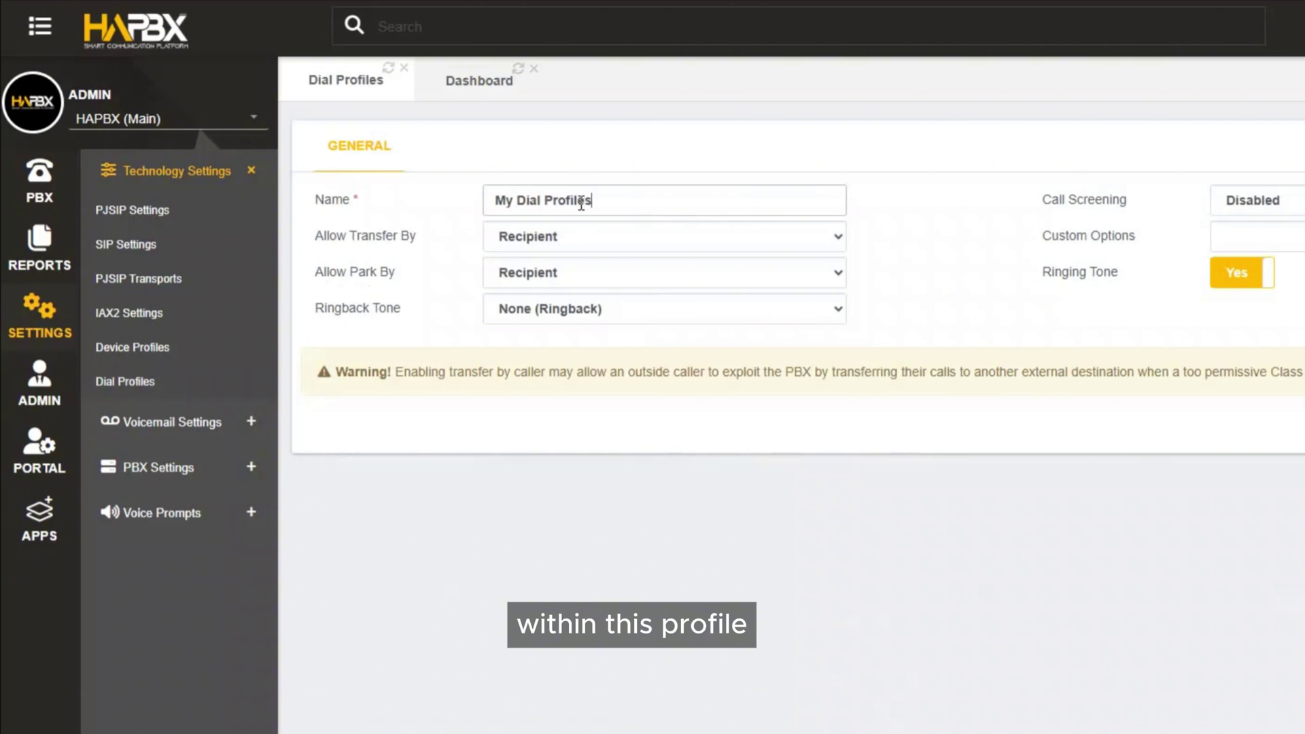
text(s)
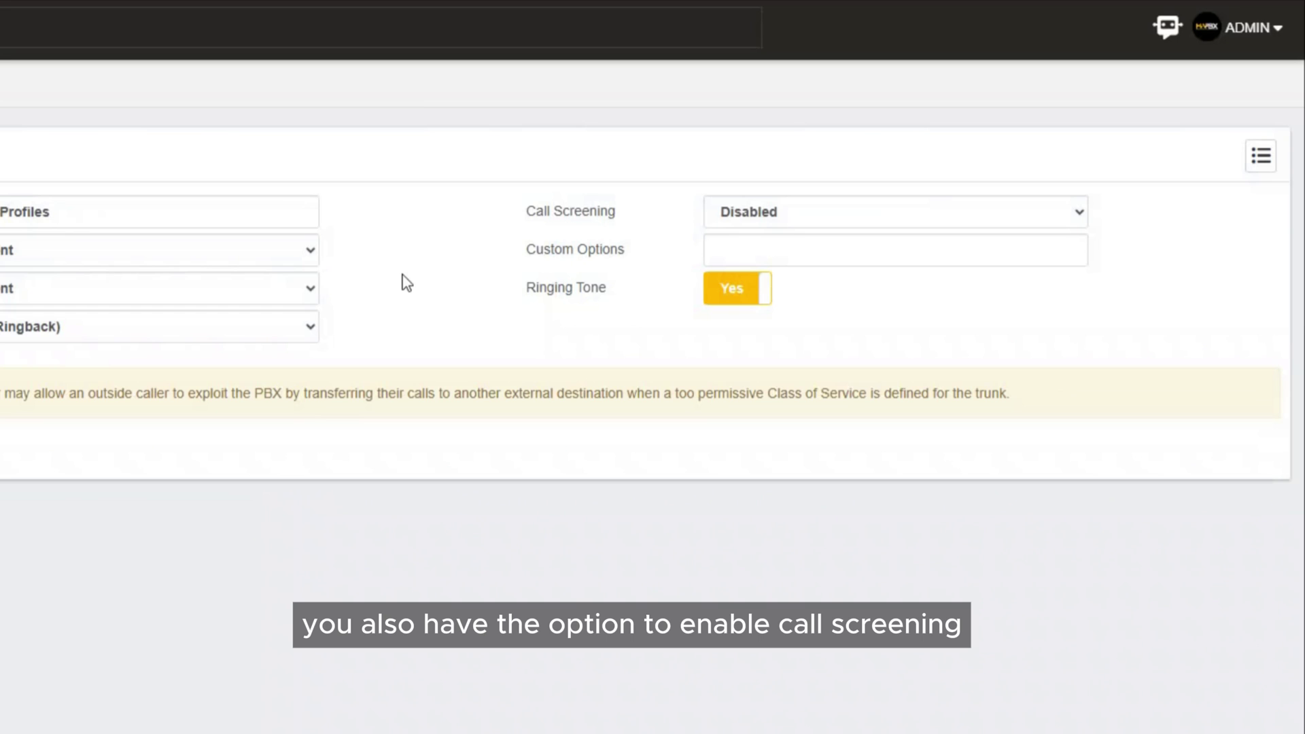
click(753, 211)
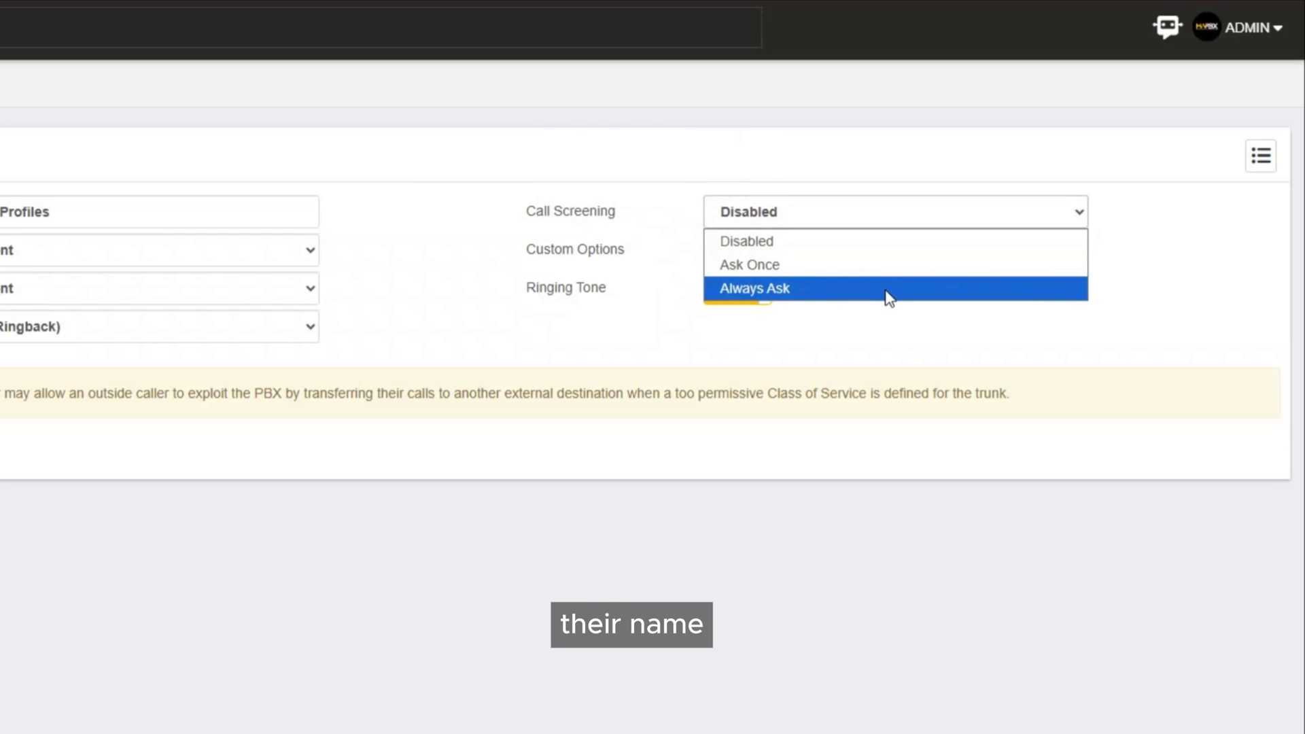
click(895, 325)
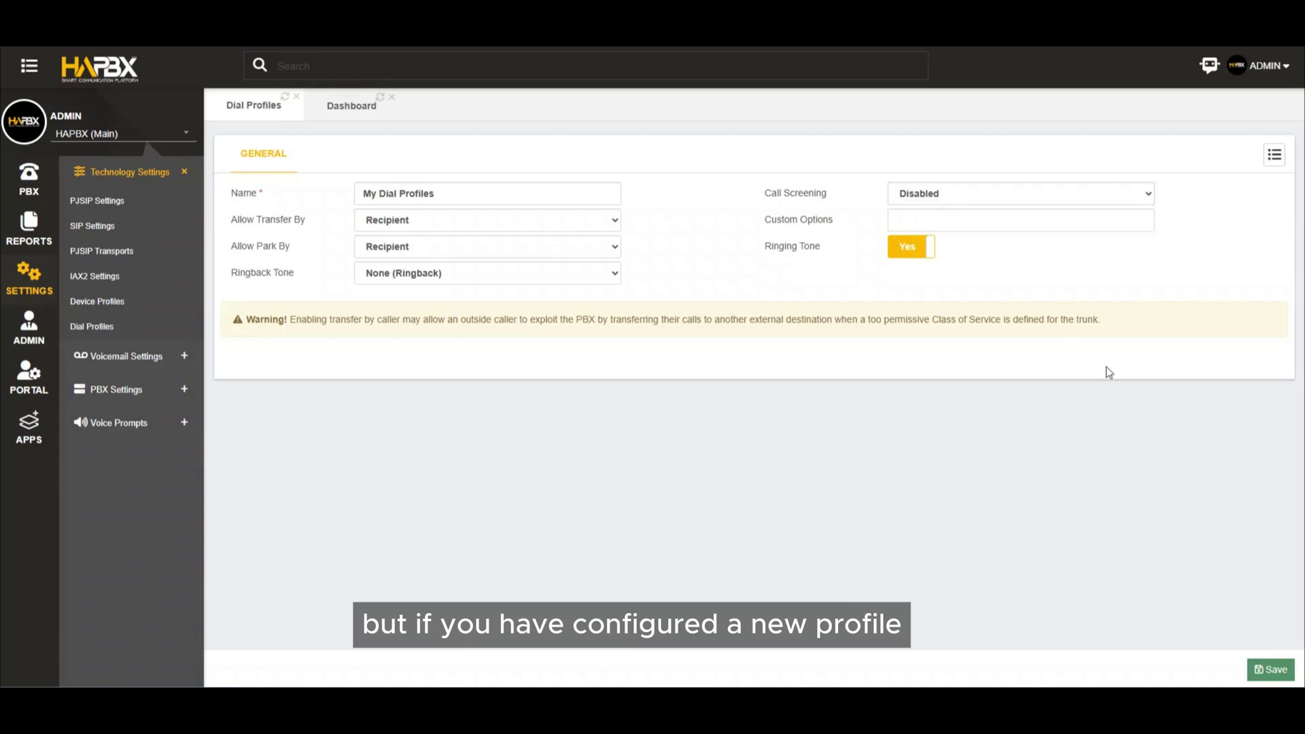
Step: Save 'My Dial Profiles' to the database and apply changes to activate it
click(1261, 668)
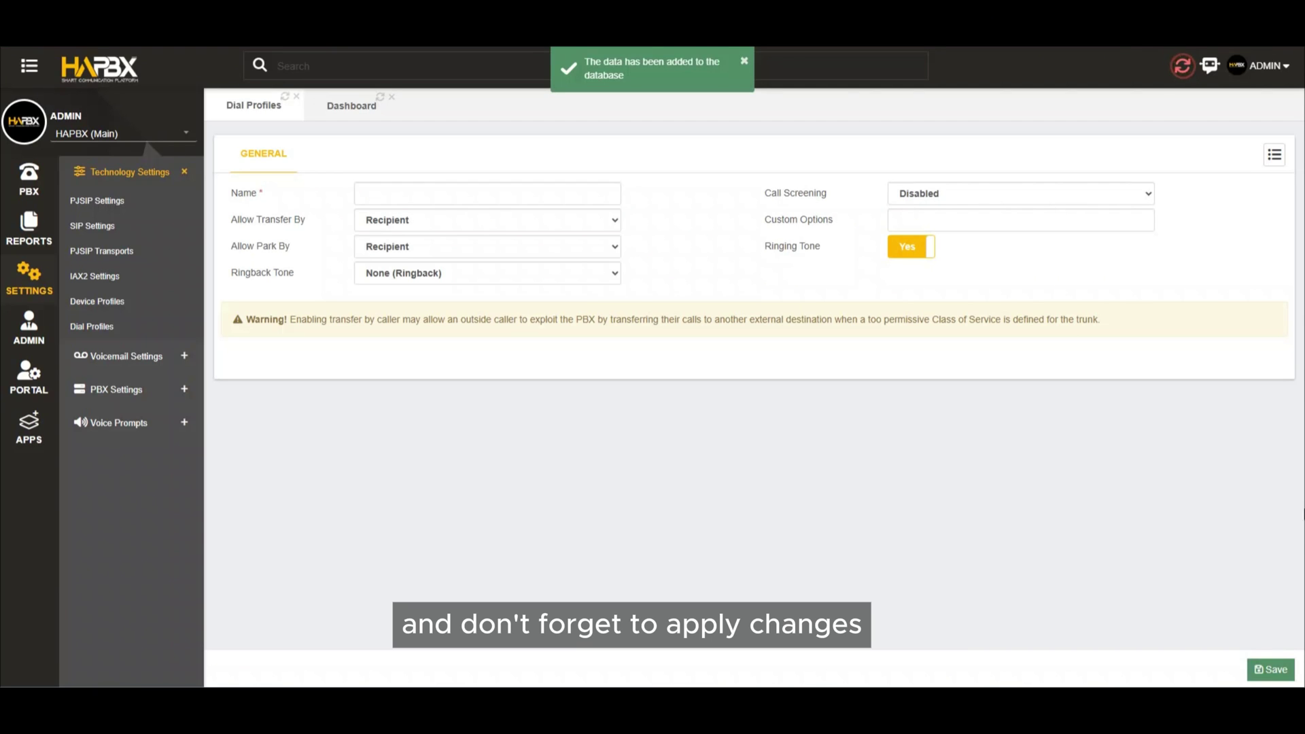
click(1181, 65)
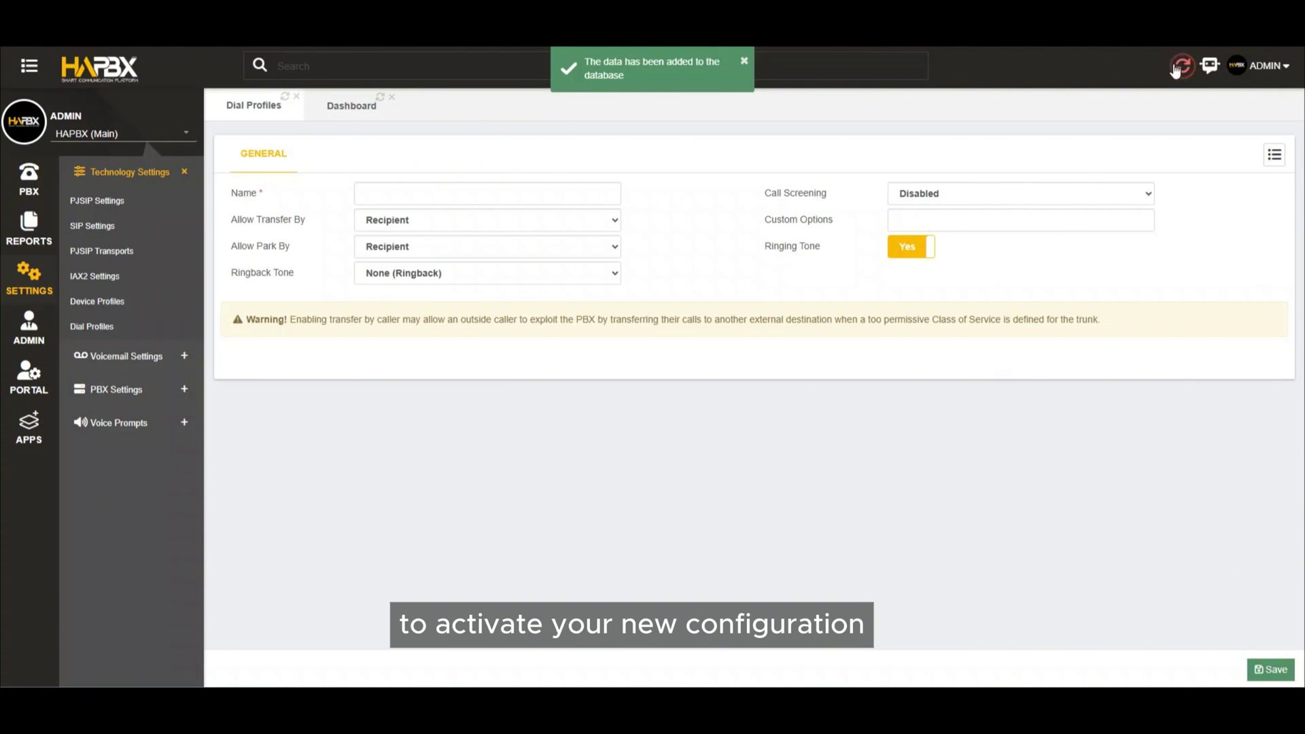